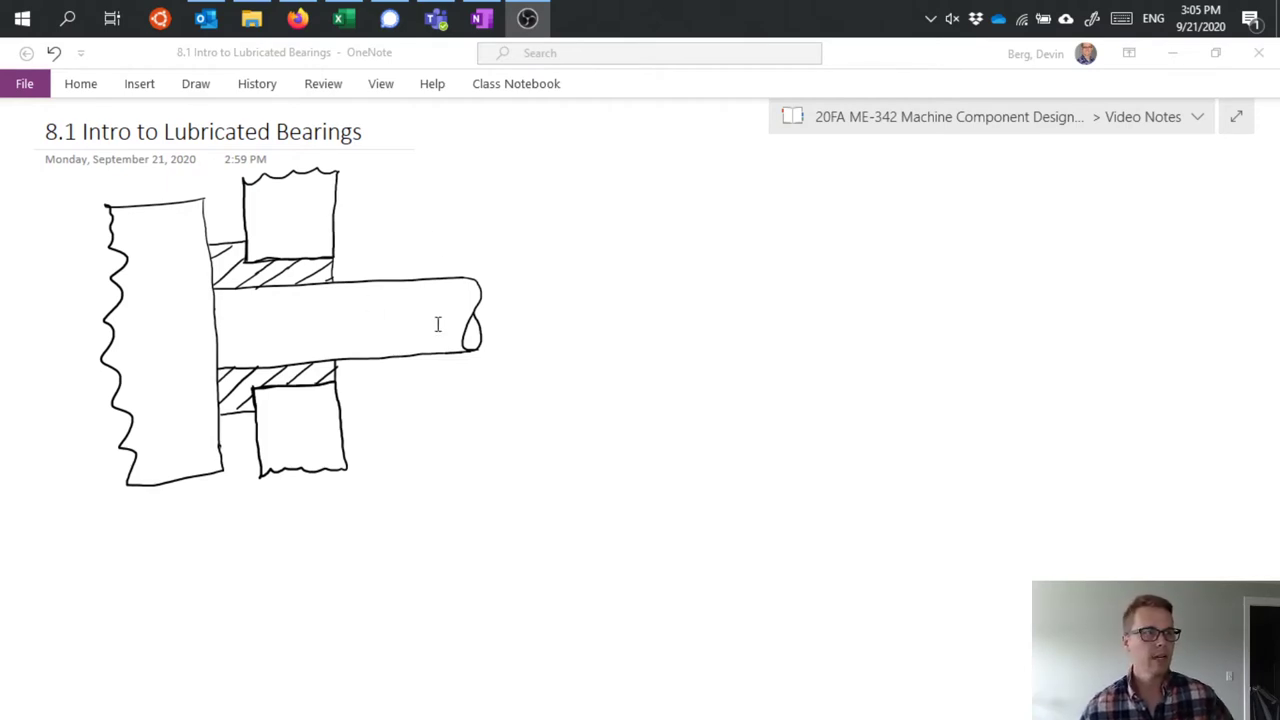
# - Pen-draw a left-pointing load arrow in the upper block and an upward arrow in the lower block
pyautogui.click(414, 383)
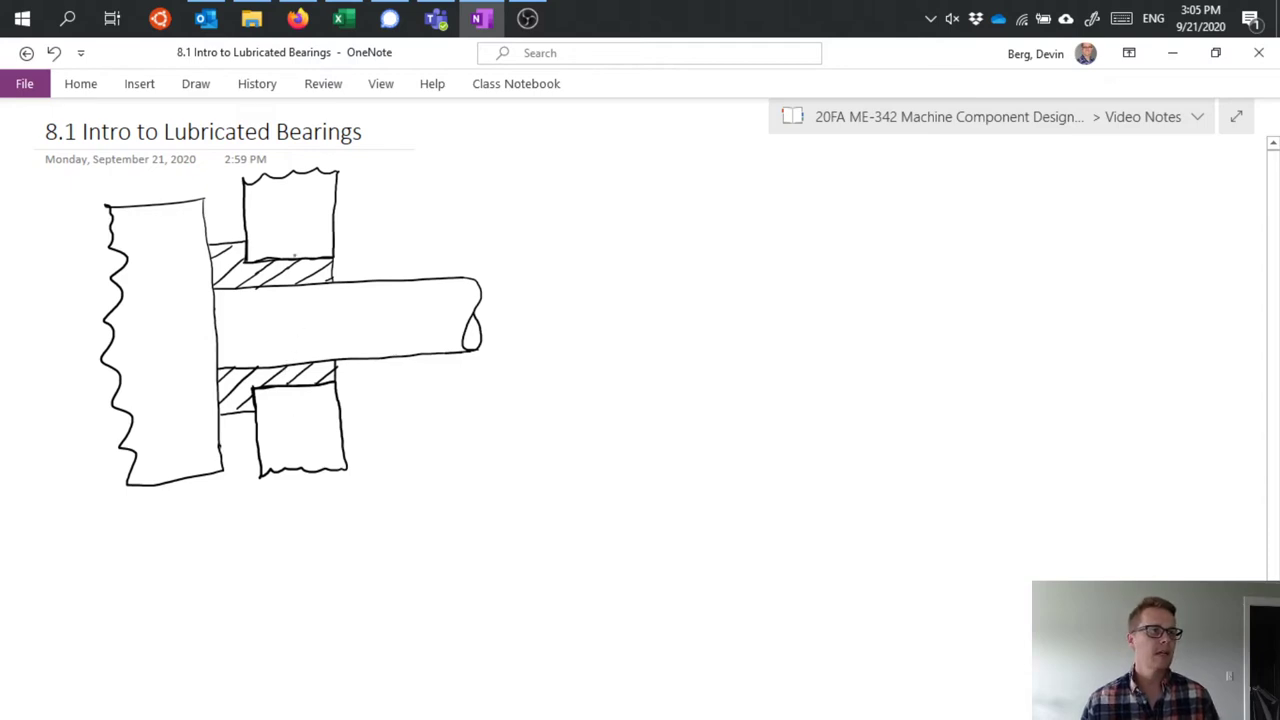
pyautogui.moveTo(302, 242)
pyautogui.mouseDown()
pyautogui.moveTo(248, 244)
pyautogui.moveTo(258, 252)
pyautogui.mouseUp()
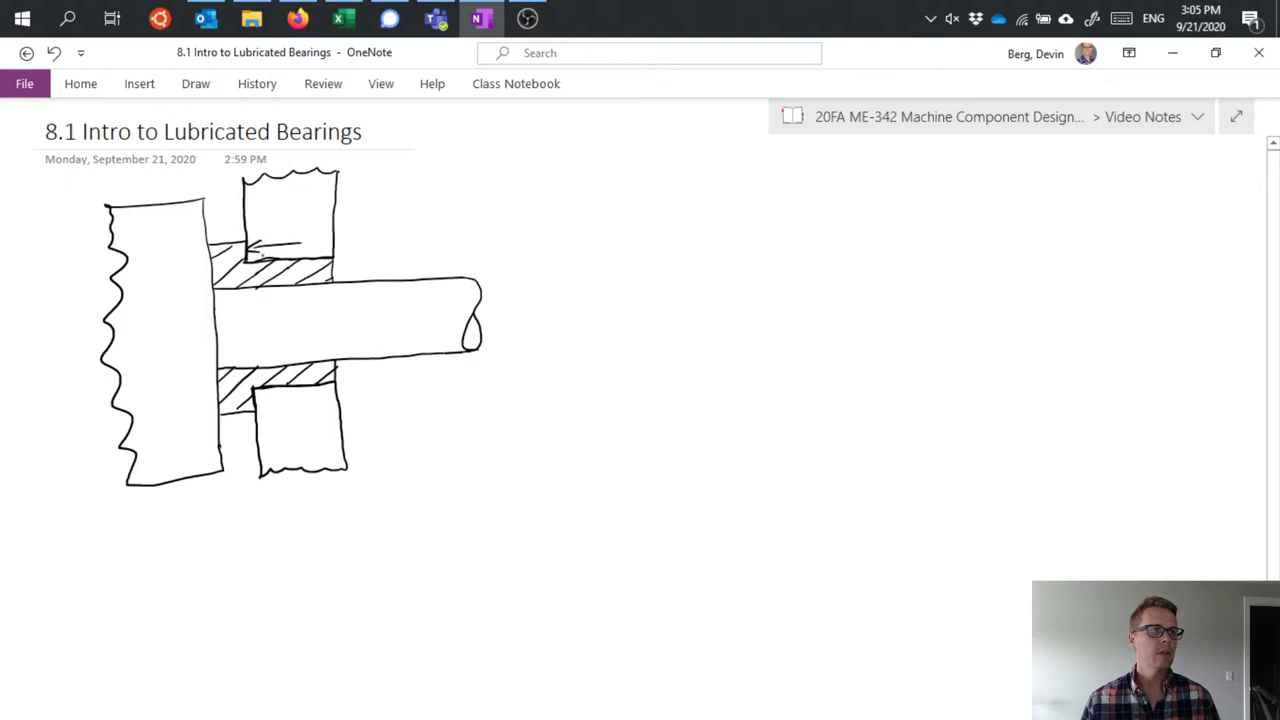
pyautogui.moveTo(287, 397)
pyautogui.mouseDown()
pyautogui.moveTo(292, 440)
pyautogui.moveTo(291, 392)
pyautogui.moveTo(308, 405)
pyautogui.mouseUp()
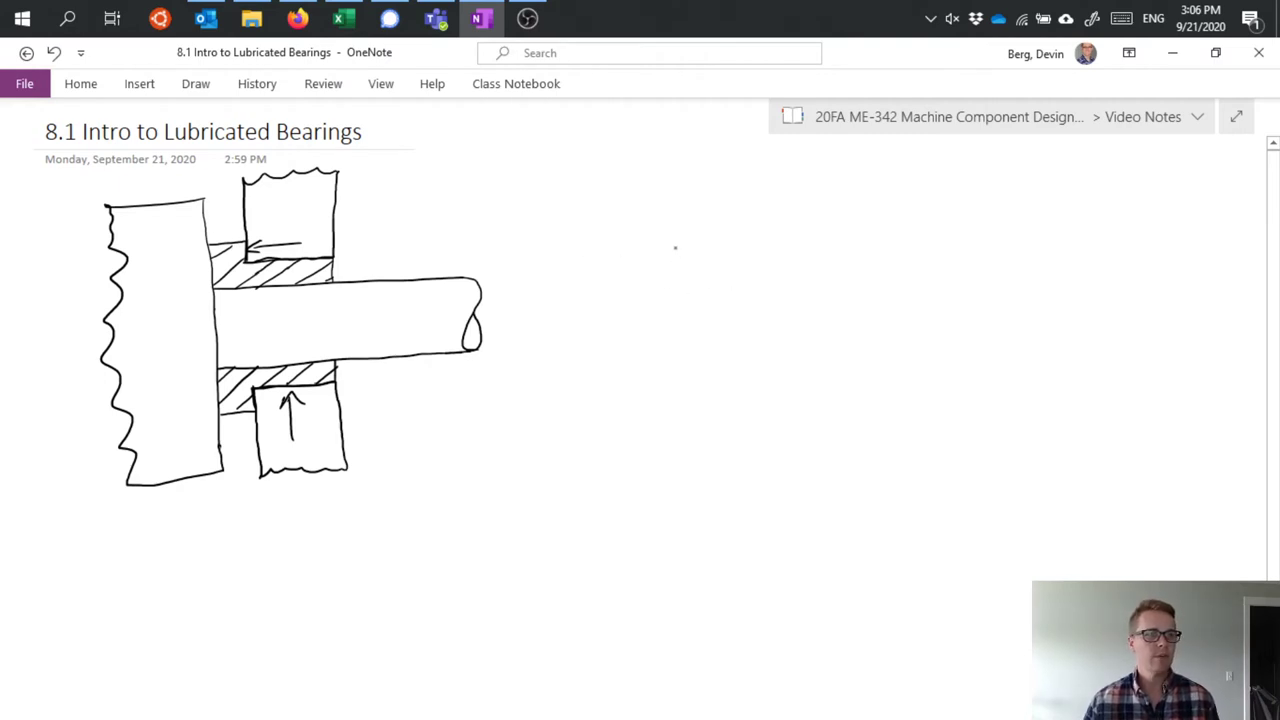
# - Sketch a hole circle with an inner shaft arc right of the bearing, labelled 'rest' above it
pyautogui.moveTo(681, 245)
pyautogui.mouseDown()
pyautogui.moveTo(640, 249)
pyautogui.moveTo(622, 312)
pyautogui.moveTo(712, 341)
pyautogui.moveTo(722, 268)
pyautogui.moveTo(678, 244)
pyautogui.mouseUp()
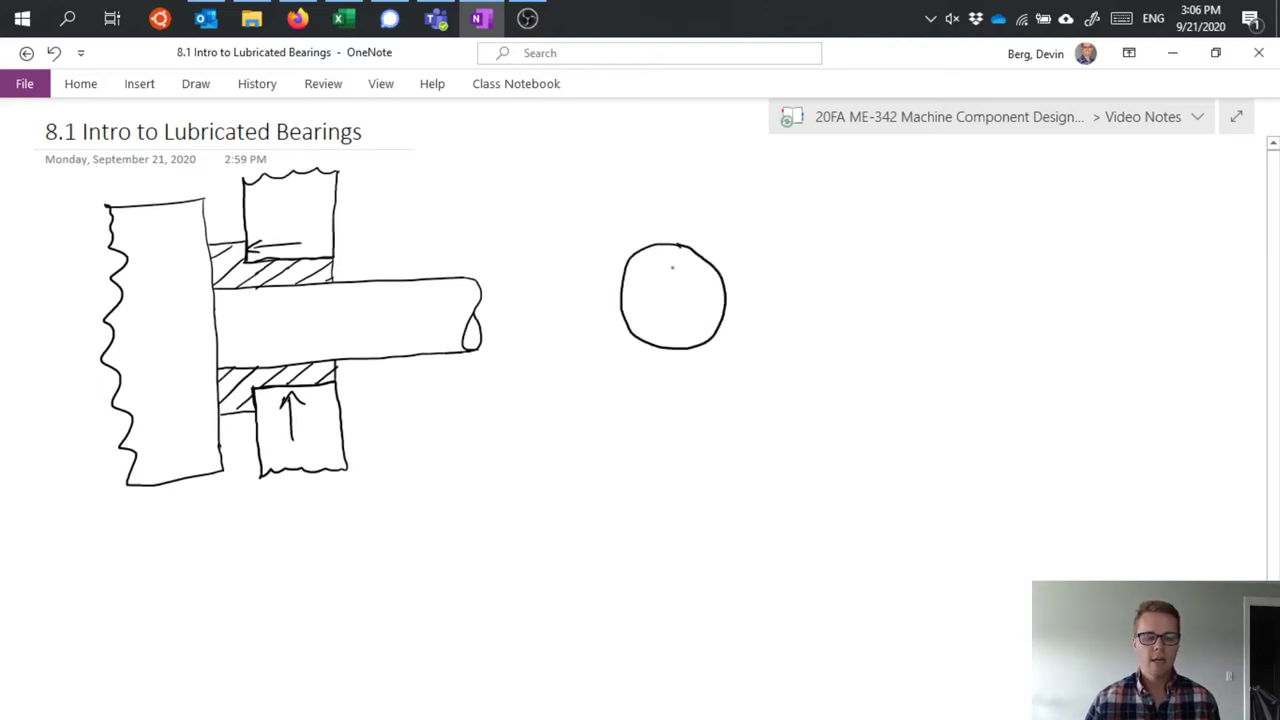
pyautogui.moveTo(673, 259)
pyautogui.mouseDown()
pyautogui.moveTo(648, 262)
pyautogui.moveTo(632, 294)
pyautogui.moveTo(636, 339)
pyautogui.moveTo(676, 349)
pyautogui.moveTo(715, 316)
pyautogui.moveTo(696, 270)
pyautogui.moveTo(662, 254)
pyautogui.mouseUp()
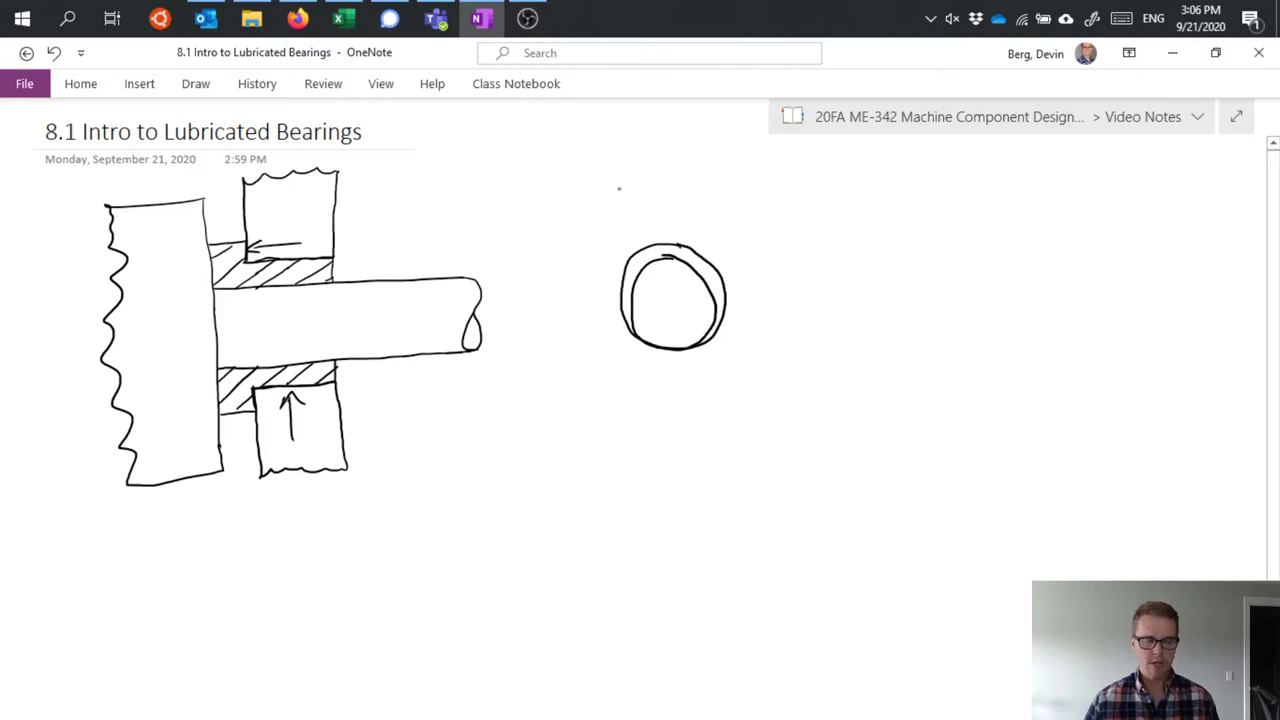
pyautogui.moveTo(620, 190)
pyautogui.mouseDown()
pyautogui.moveTo(672, 198)
pyautogui.moveTo(700, 184)
pyautogui.mouseUp()
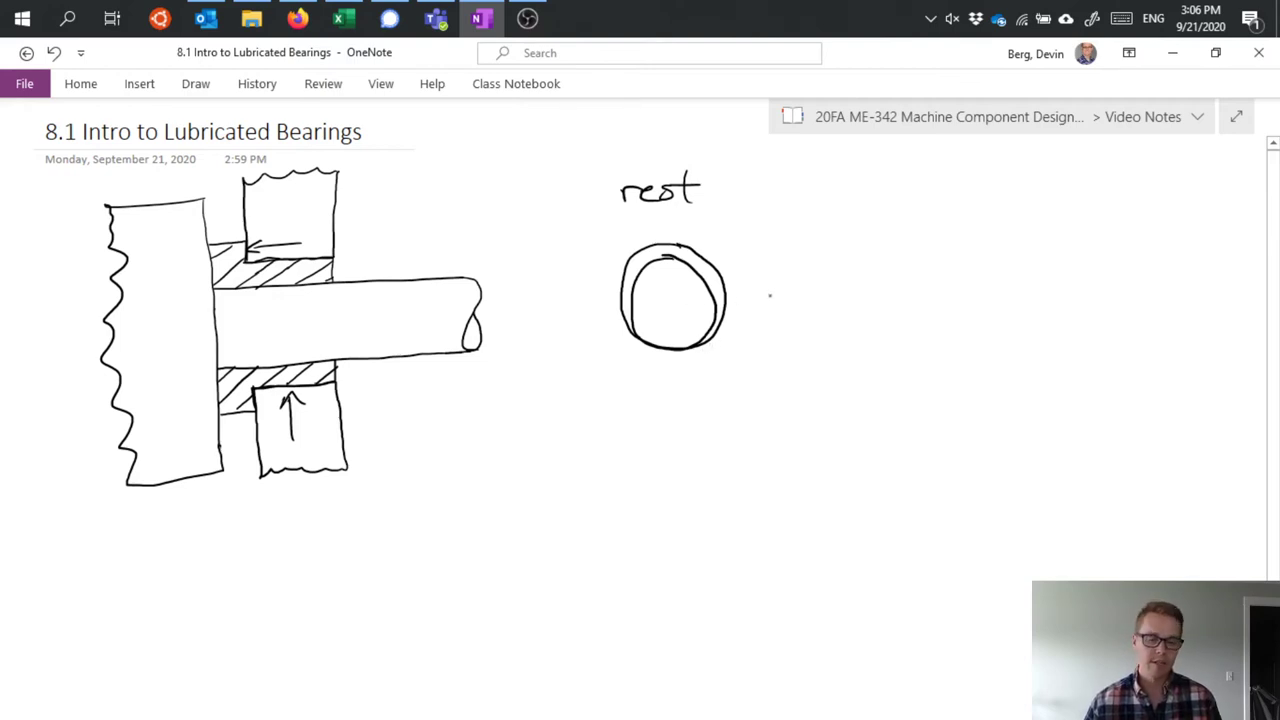
# - Draw an arrow toward the next diagram and handwrite the label 'slow rotation'
pyautogui.moveTo(749, 285)
pyautogui.mouseDown()
pyautogui.moveTo(771, 284)
pyautogui.moveTo(768, 305)
pyautogui.mouseUp()
pyautogui.moveTo(817, 189)
pyautogui.mouseDown()
pyautogui.moveTo(808, 207)
pyautogui.moveTo(878, 192)
pyautogui.moveTo(930, 200)
pyautogui.mouseUp()
pyautogui.click(897, 201)
pyautogui.moveTo(935, 174)
pyautogui.mouseDown()
pyautogui.moveTo(937, 202)
pyautogui.moveTo(940, 182)
pyautogui.mouseUp()
pyautogui.moveTo(940, 192); pyautogui.dragTo(962, 198)
pyautogui.moveTo(952, 186); pyautogui.dragTo(994, 190)
pyautogui.moveTo(997, 190); pyautogui.dragTo(1016, 200)
pyautogui.click(817, 297)
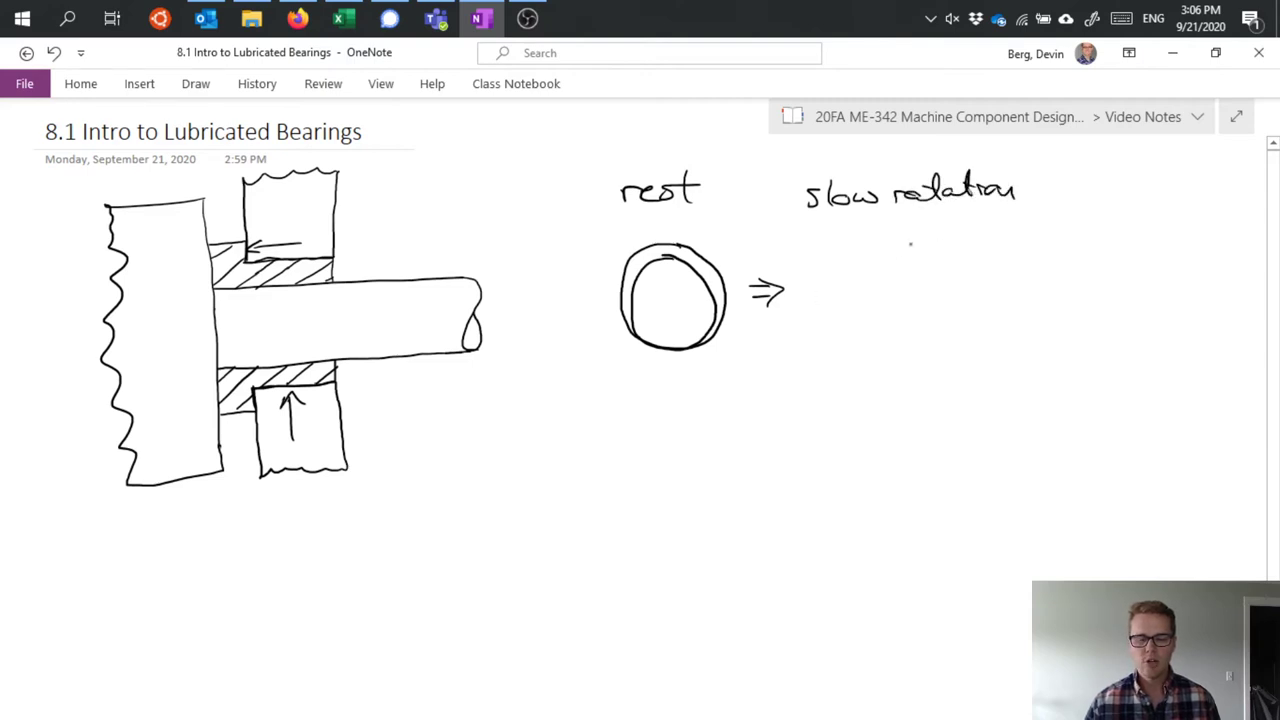
# - Draw the second hole circle with a redrawn inner shaft arc and a centre plus mark
pyautogui.moveTo(902, 240)
pyautogui.mouseDown()
pyautogui.moveTo(855, 256)
pyautogui.moveTo(862, 330)
pyautogui.moveTo(946, 314)
pyautogui.moveTo(918, 243)
pyautogui.moveTo(900, 236)
pyautogui.mouseUp()
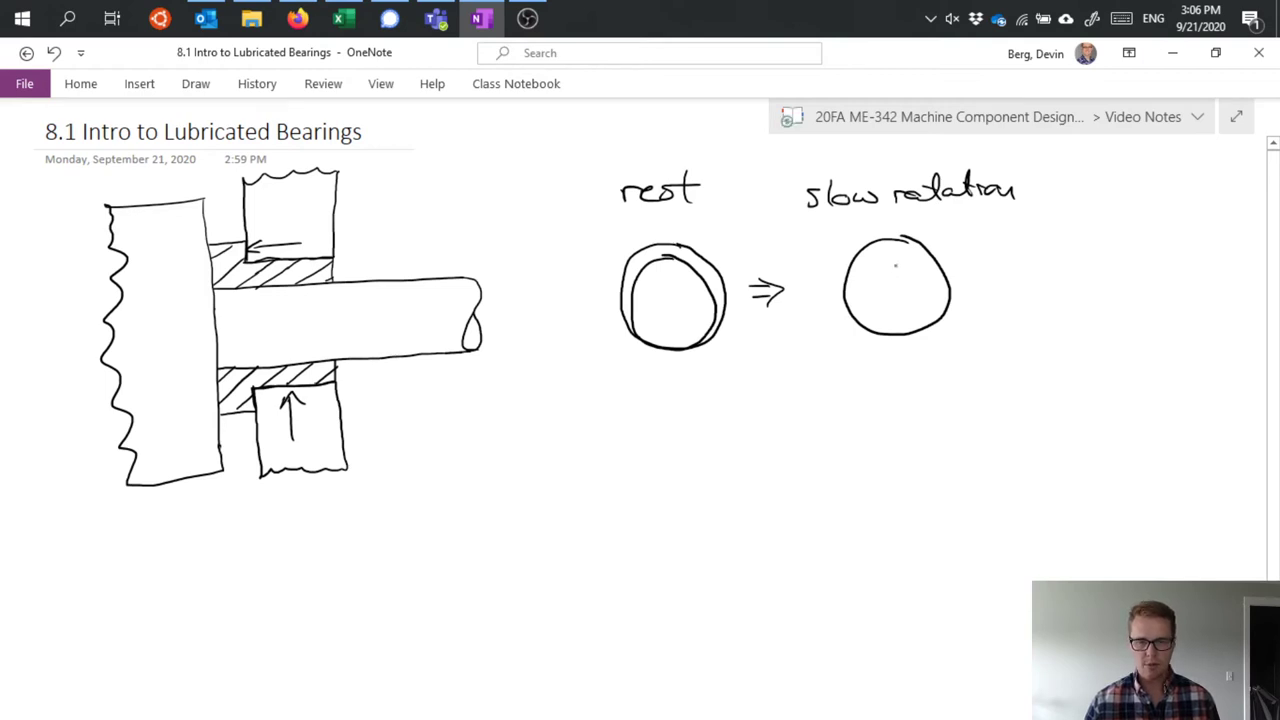
pyautogui.moveTo(893, 250)
pyautogui.mouseDown()
pyautogui.moveTo(930, 280)
pyautogui.moveTo(933, 306)
pyautogui.mouseUp()
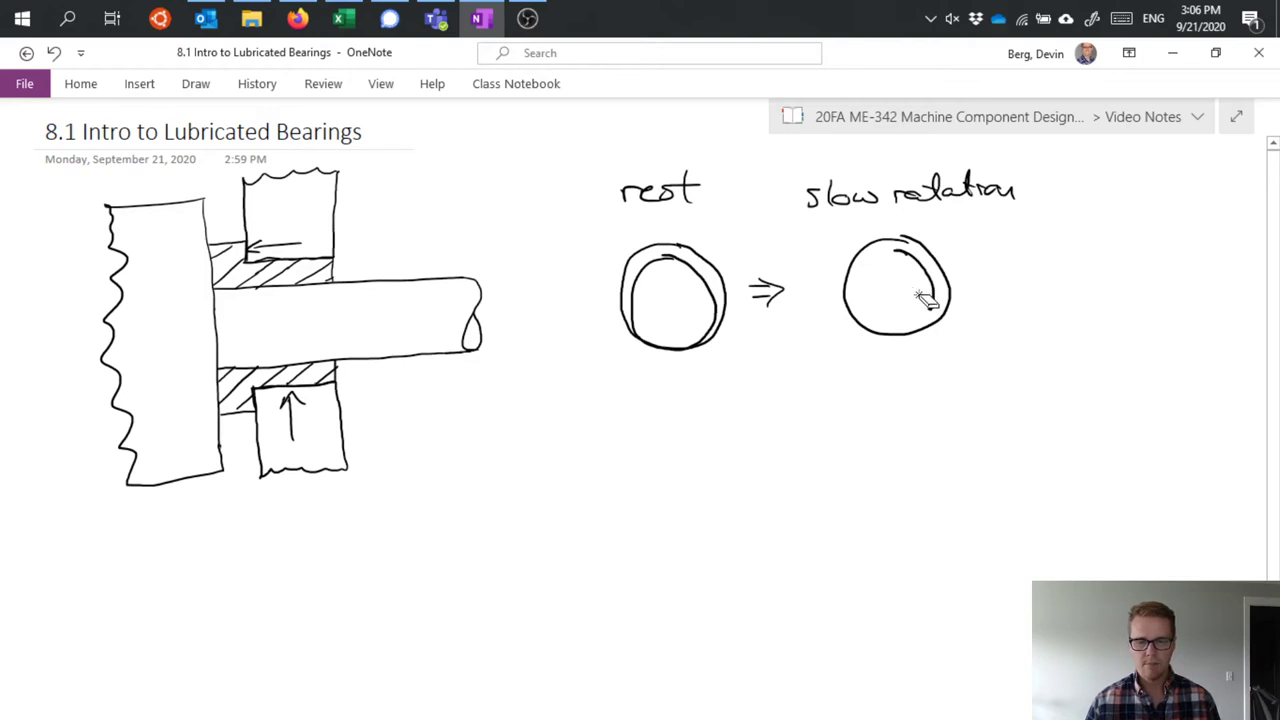
pyautogui.click(928, 297)
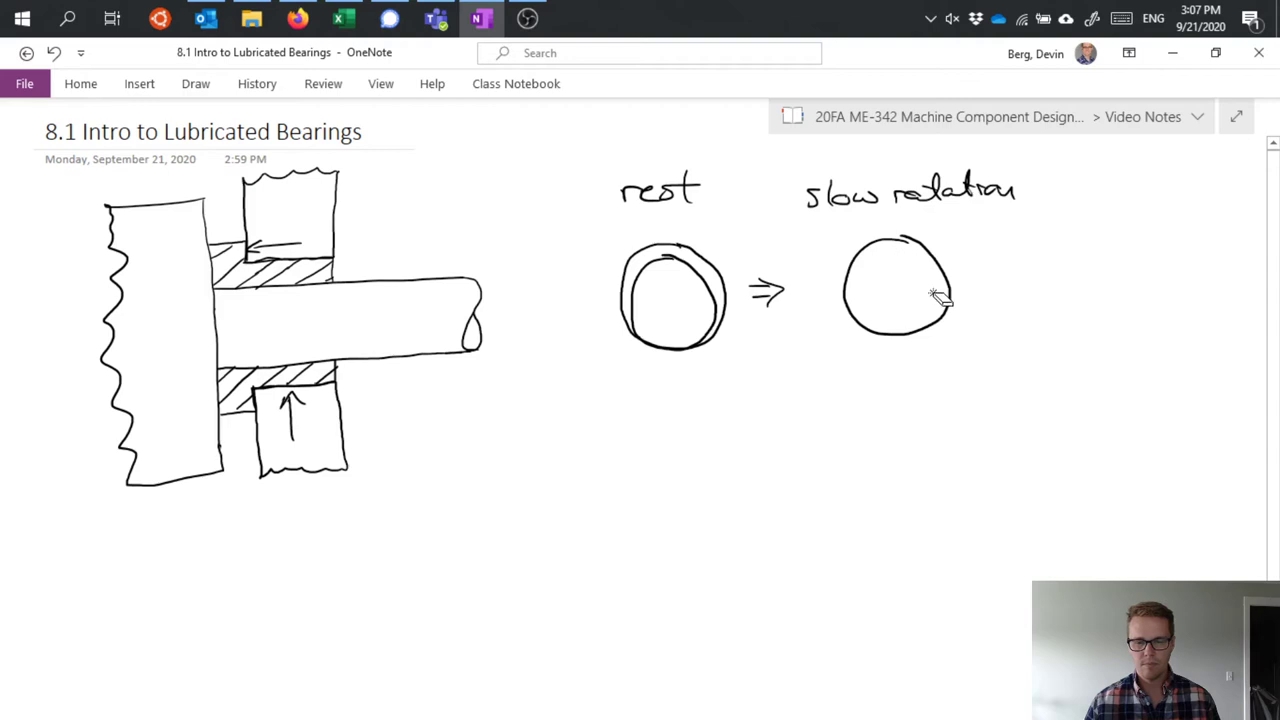
pyautogui.moveTo(894, 251)
pyautogui.mouseDown()
pyautogui.moveTo(920, 260)
pyautogui.moveTo(944, 304)
pyautogui.moveTo(932, 324)
pyautogui.moveTo(893, 327)
pyautogui.moveTo(859, 304)
pyautogui.moveTo(882, 258)
pyautogui.moveTo(906, 252)
pyautogui.moveTo(918, 296)
pyautogui.moveTo(928, 290)
pyautogui.moveTo(901, 296)
pyautogui.mouseUp()
pyautogui.moveTo(896, 290); pyautogui.dragTo(908, 290)
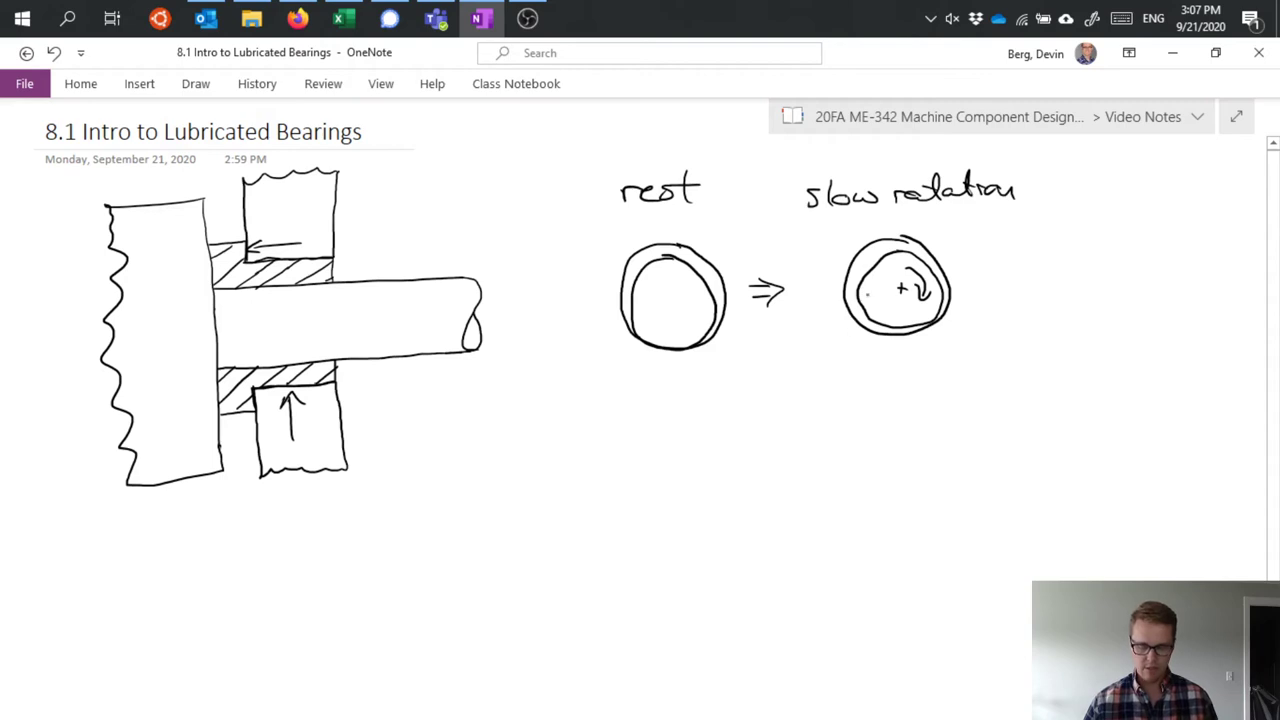
# - Draw an arrow toward the third diagram and handwrite the label 'Fast rotation'
pyautogui.moveTo(965, 282); pyautogui.dragTo(994, 291)
pyautogui.moveTo(996, 278)
pyautogui.mouseDown()
pyautogui.moveTo(1015, 288)
pyautogui.moveTo(1002, 301)
pyautogui.mouseUp()
pyautogui.moveTo(1104, 176)
pyautogui.mouseDown()
pyautogui.moveTo(1085, 200)
pyautogui.moveTo(1102, 188)
pyautogui.mouseUp()
pyautogui.moveTo(1108, 186)
pyautogui.mouseDown()
pyautogui.moveTo(1098, 195)
pyautogui.moveTo(1120, 196)
pyautogui.mouseUp()
pyautogui.moveTo(1128, 186)
pyautogui.mouseDown()
pyautogui.moveTo(1118, 199)
pyautogui.moveTo(1143, 200)
pyautogui.mouseUp()
pyautogui.moveTo(1134, 186); pyautogui.dragTo(1148, 184)
pyautogui.moveTo(1076, 214); pyautogui.dragTo(1102, 228)
pyautogui.moveTo(1118, 216); pyautogui.dragTo(1127, 228)
pyautogui.moveTo(1120, 212); pyautogui.dragTo(1146, 224)
pyautogui.moveTo(1150, 218); pyautogui.dragTo(1196, 222)
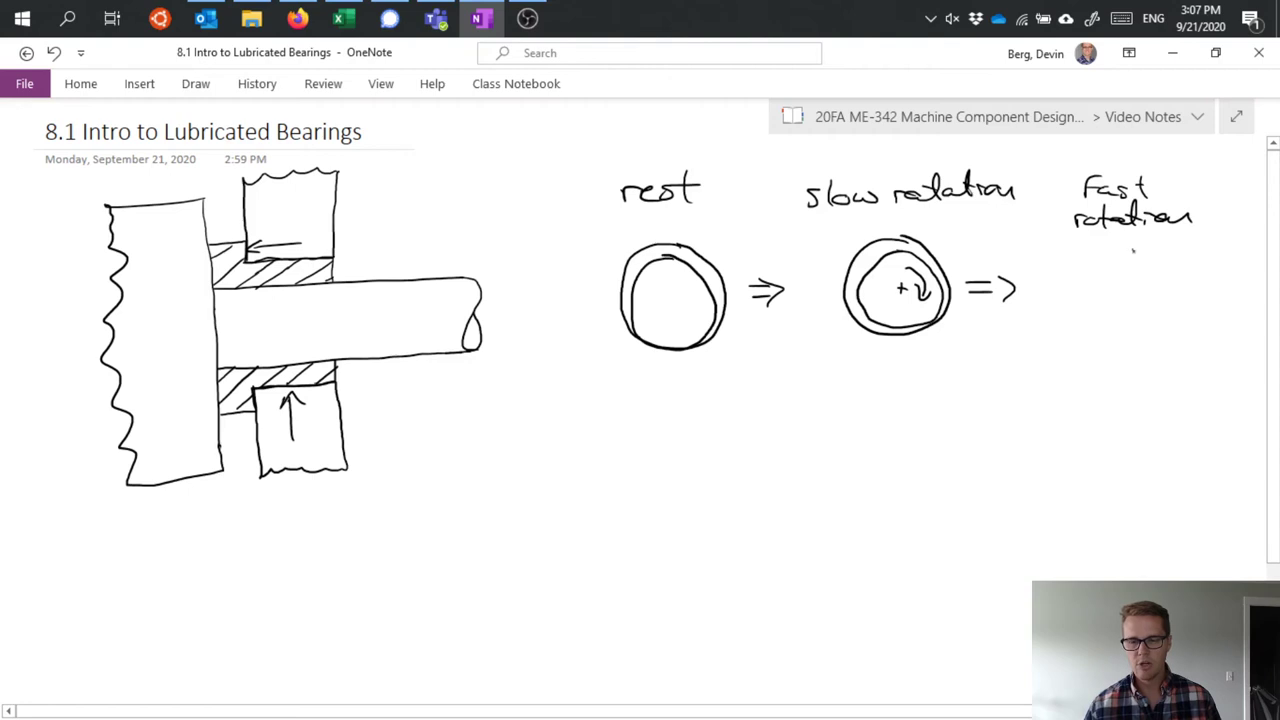
# - Draw the third hole circle with inner shaft and rotation arrow, plus an 'oil' callout arrow at the gap
pyautogui.moveTo(1133, 251)
pyautogui.mouseDown()
pyautogui.moveTo(1064, 268)
pyautogui.moveTo(1135, 346)
pyautogui.moveTo(1165, 262)
pyautogui.moveTo(1104, 234)
pyautogui.mouseUp()
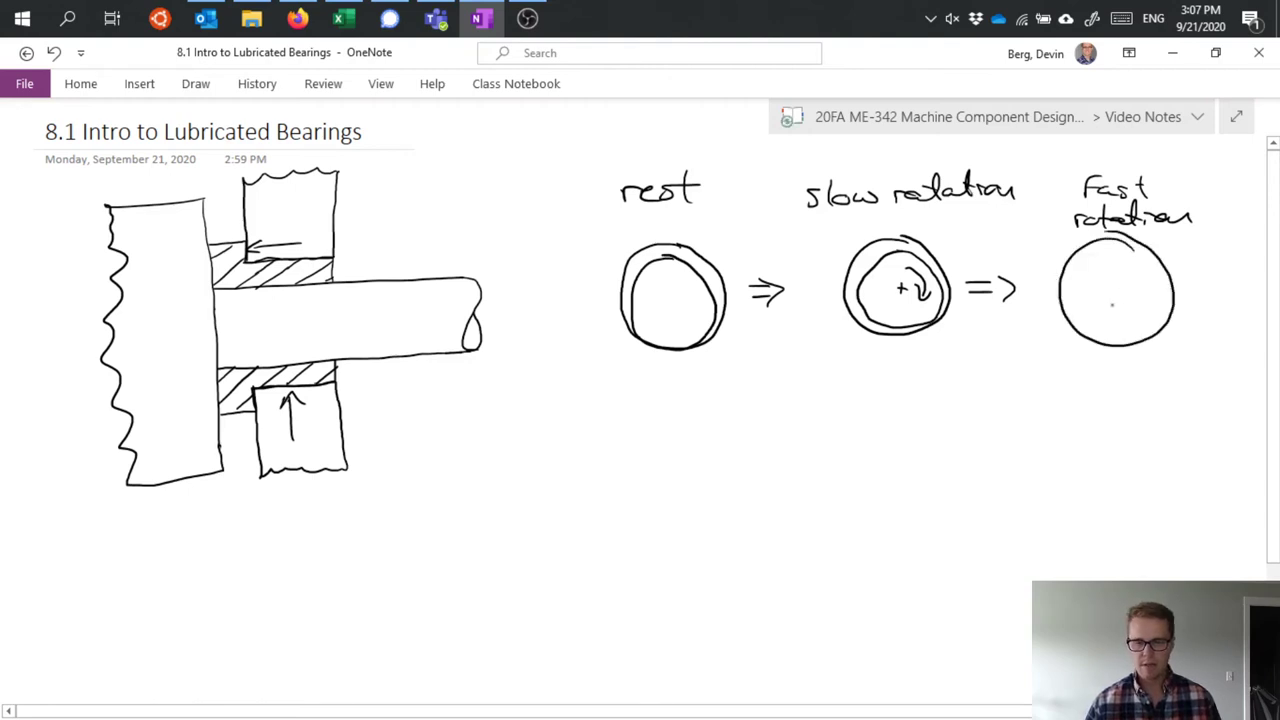
pyautogui.moveTo(1117, 257)
pyautogui.mouseDown()
pyautogui.moveTo(1150, 272)
pyautogui.moveTo(1157, 300)
pyautogui.moveTo(1135, 328)
pyautogui.moveTo(1083, 318)
pyautogui.moveTo(1070, 270)
pyautogui.moveTo(1122, 258)
pyautogui.moveTo(1136, 298)
pyautogui.moveTo(1146, 292)
pyautogui.mouseUp()
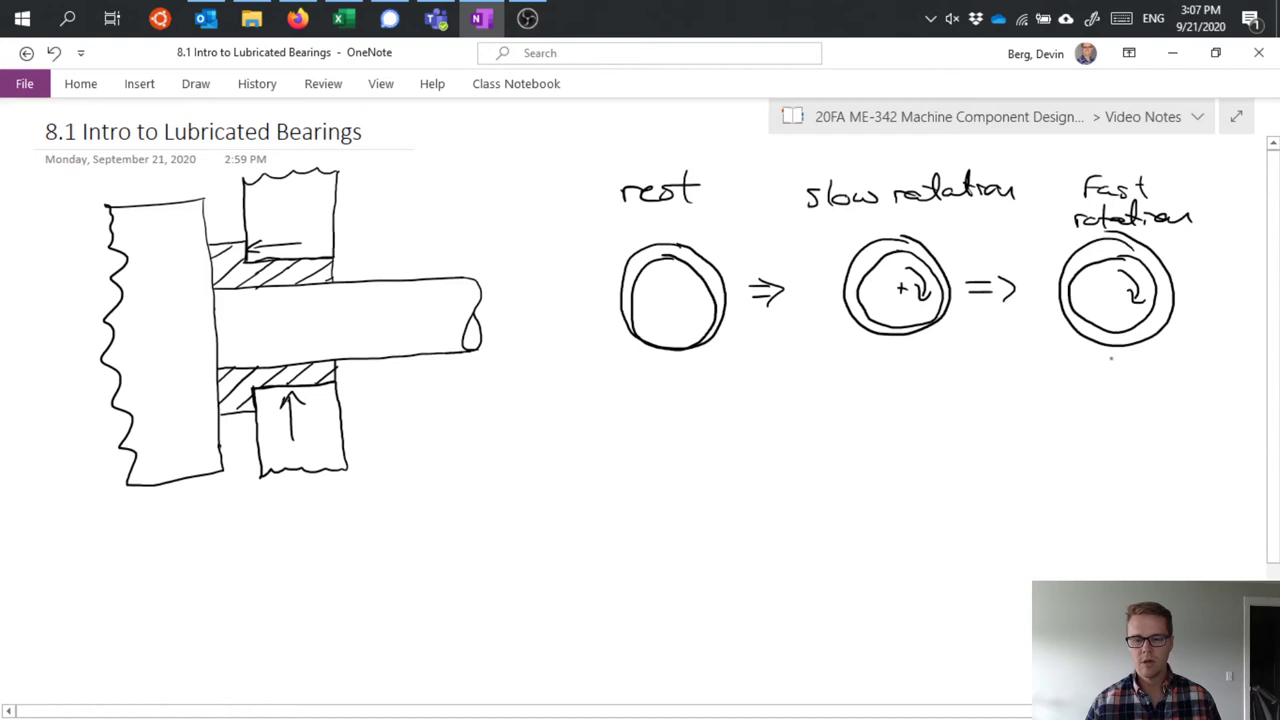
pyautogui.moveTo(1109, 367); pyautogui.dragTo(1128, 340)
pyautogui.moveTo(1087, 379); pyautogui.dragTo(1084, 386)
pyautogui.moveTo(1094, 380); pyautogui.dragTo(1106, 388)
pyautogui.click(1111, 385)
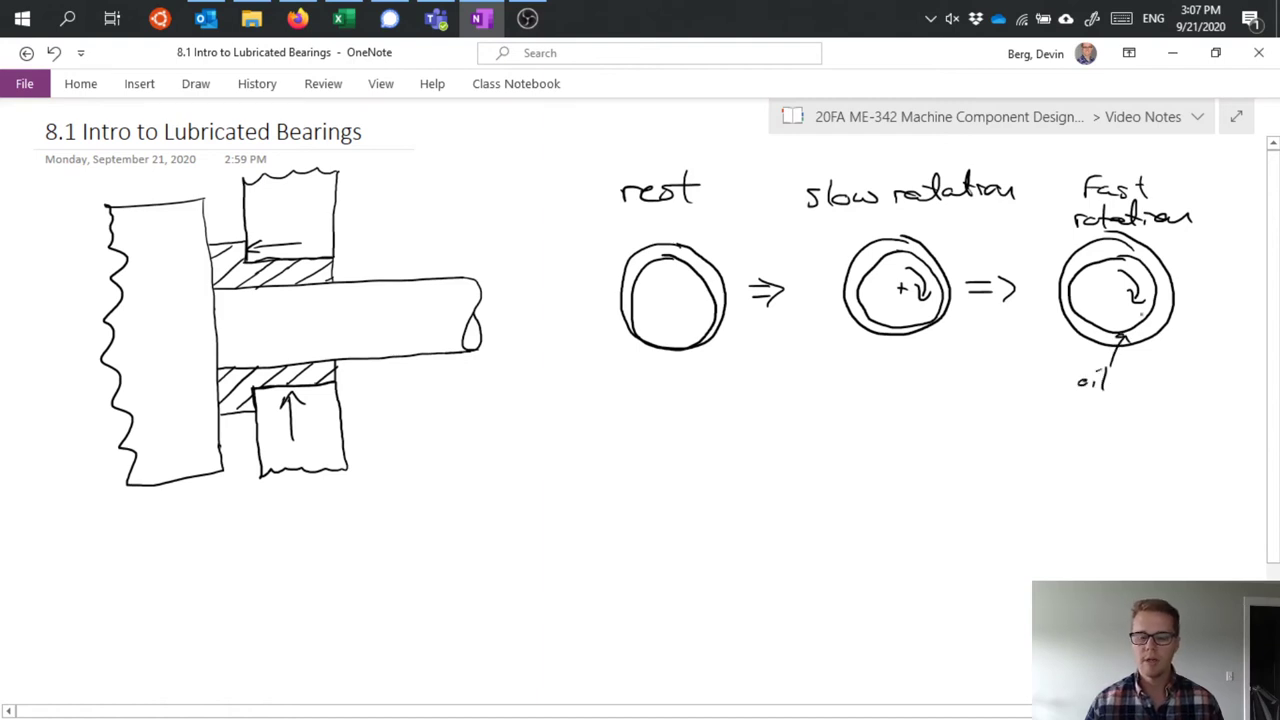
pyautogui.moveTo(1126, 267); pyautogui.dragTo(1132, 280)
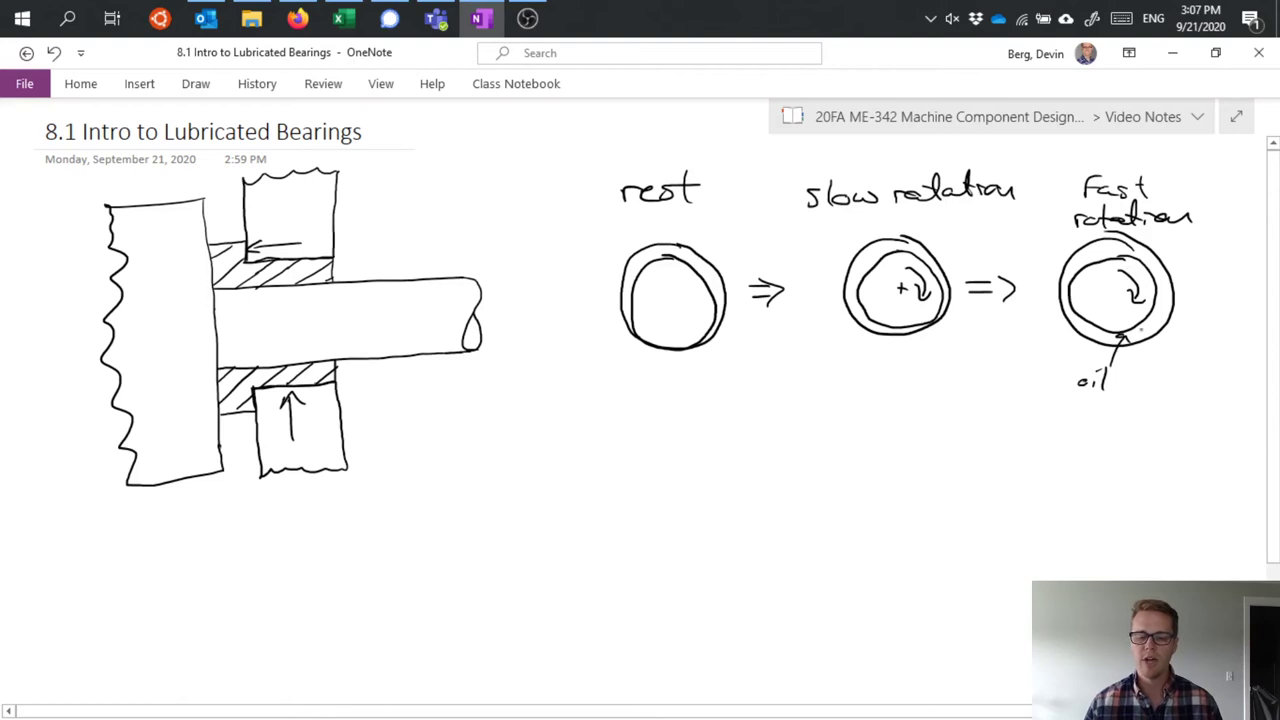